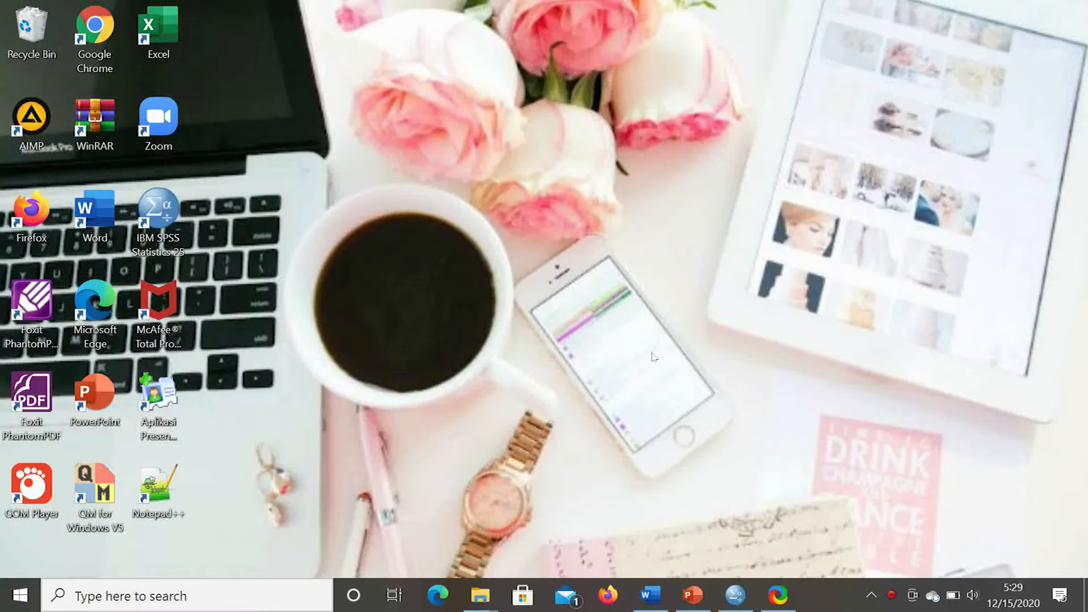
Switch to the MODUL 5 document in Word and read the introduction to Crosstab analysis on page 2
left_click(650, 595)
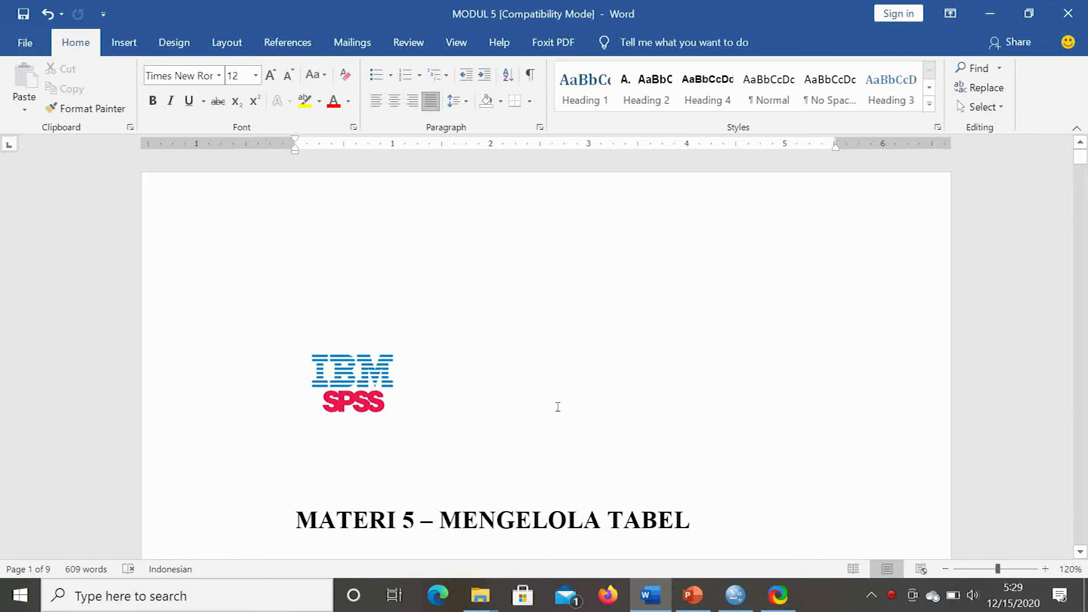
scroll(558, 407, "down", 15)
scroll(554, 402, "down", 10)
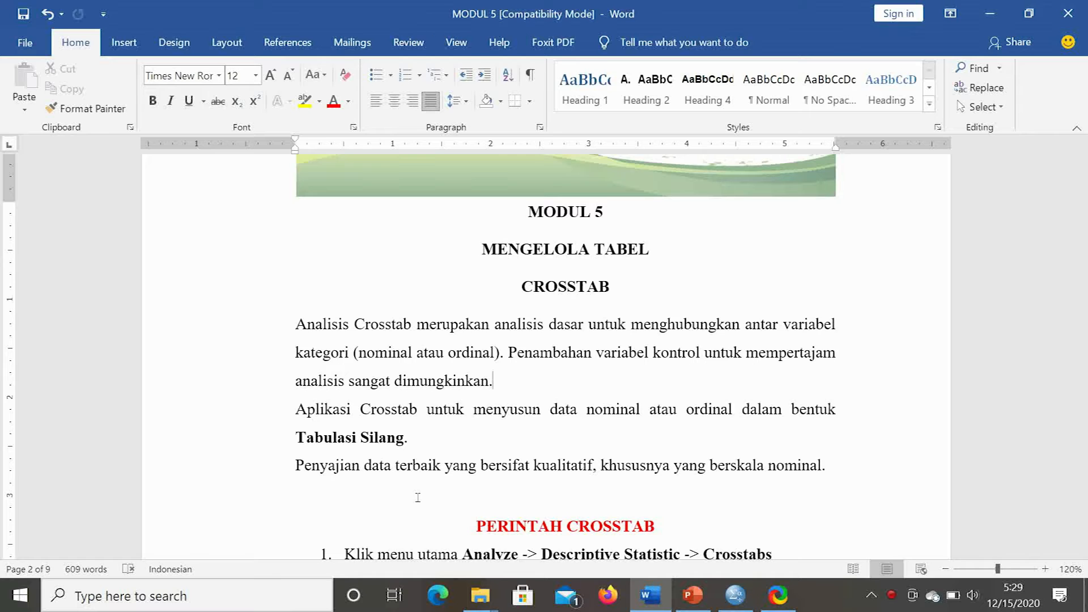
Switch to the Modul 5.sav data in SPSS and run a Frequencies analysis on the Gender variable only, clearing any earlier dialog settings
left_click(736, 595)
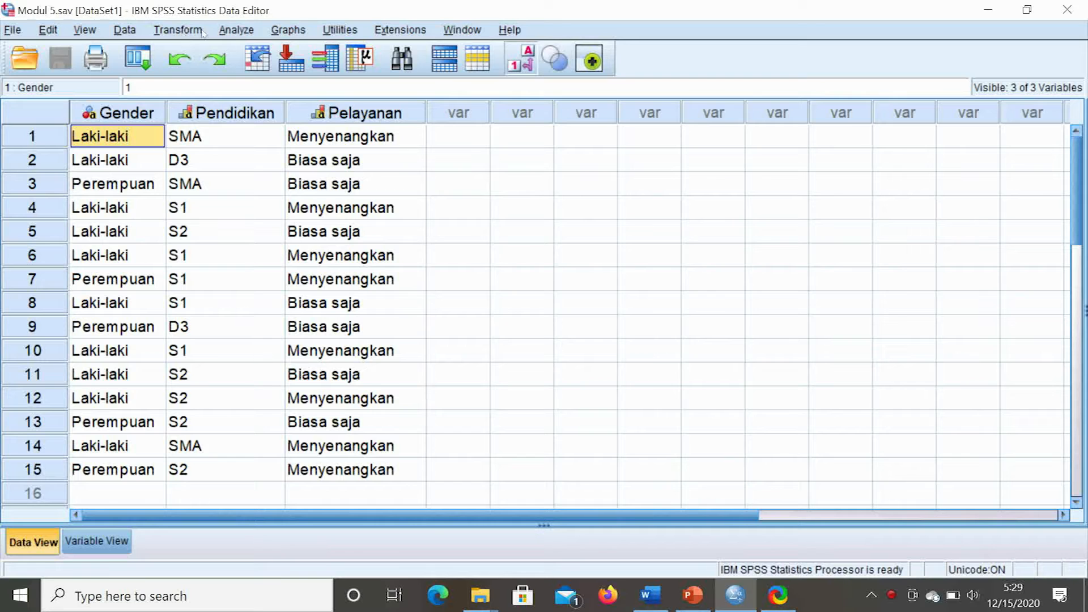
left_click(240, 33)
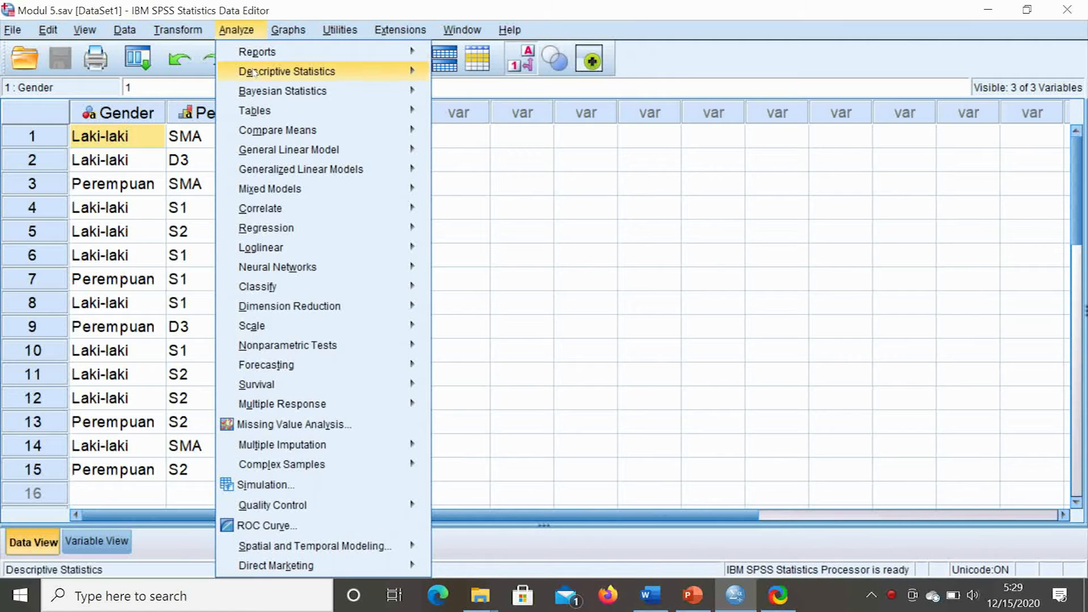
mouse_move(271, 72)
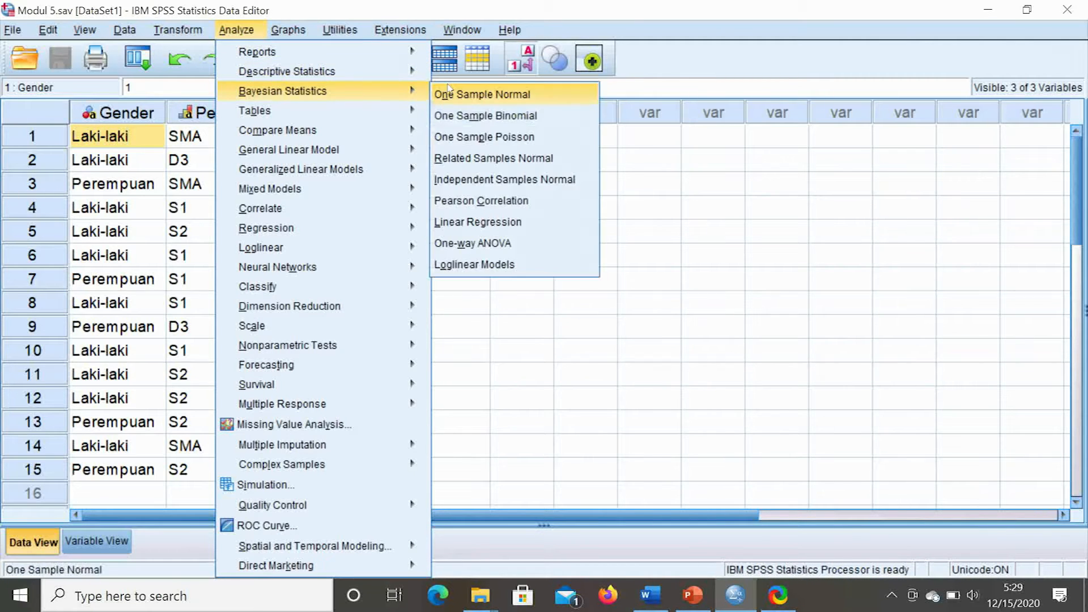
left_click(439, 76)
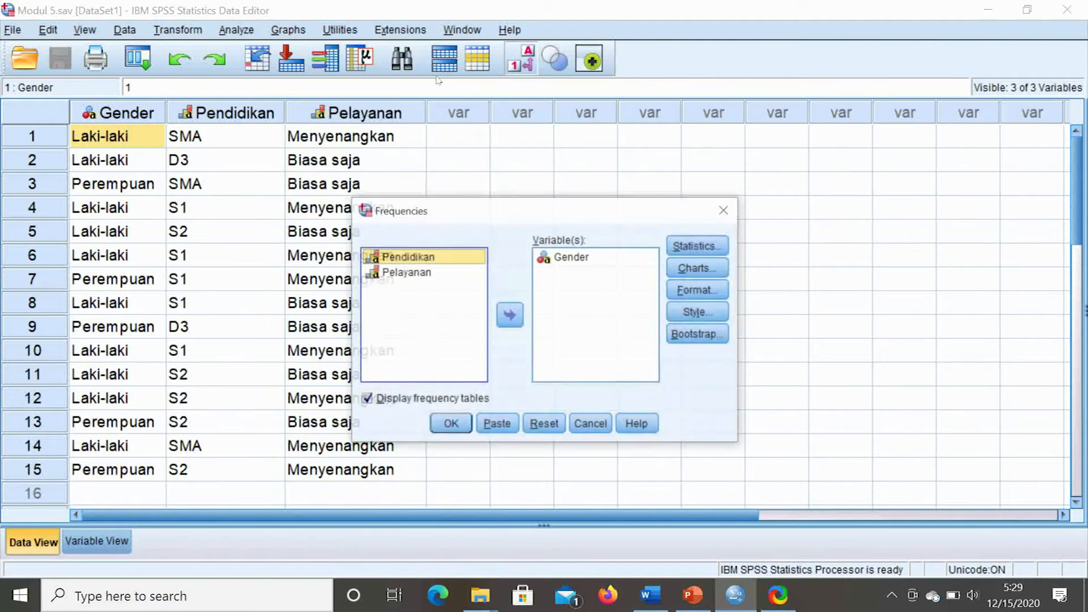
left_click(544, 424)
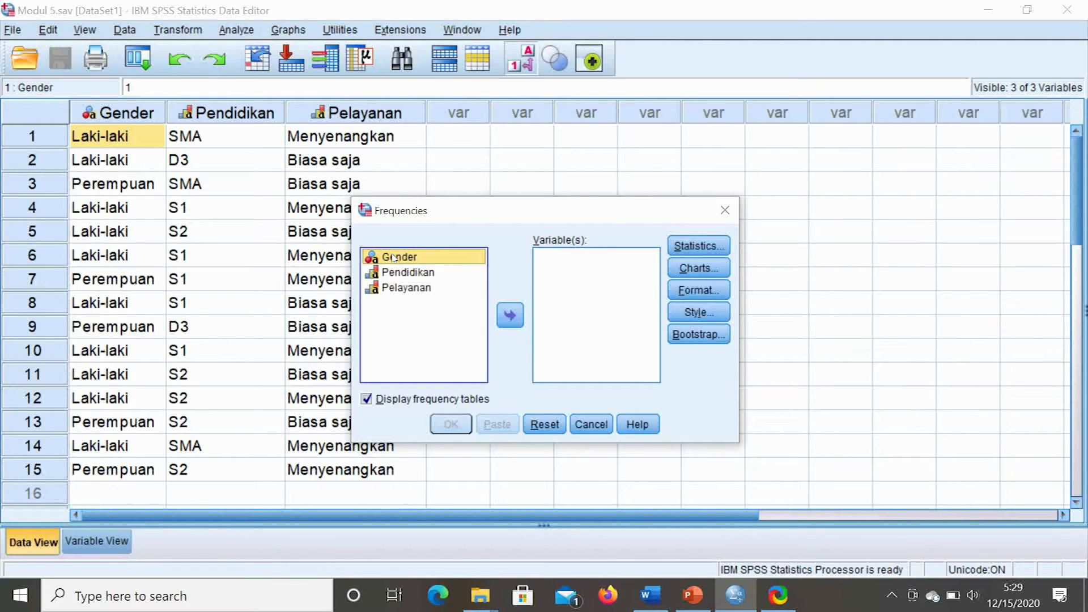
left_click(511, 315)
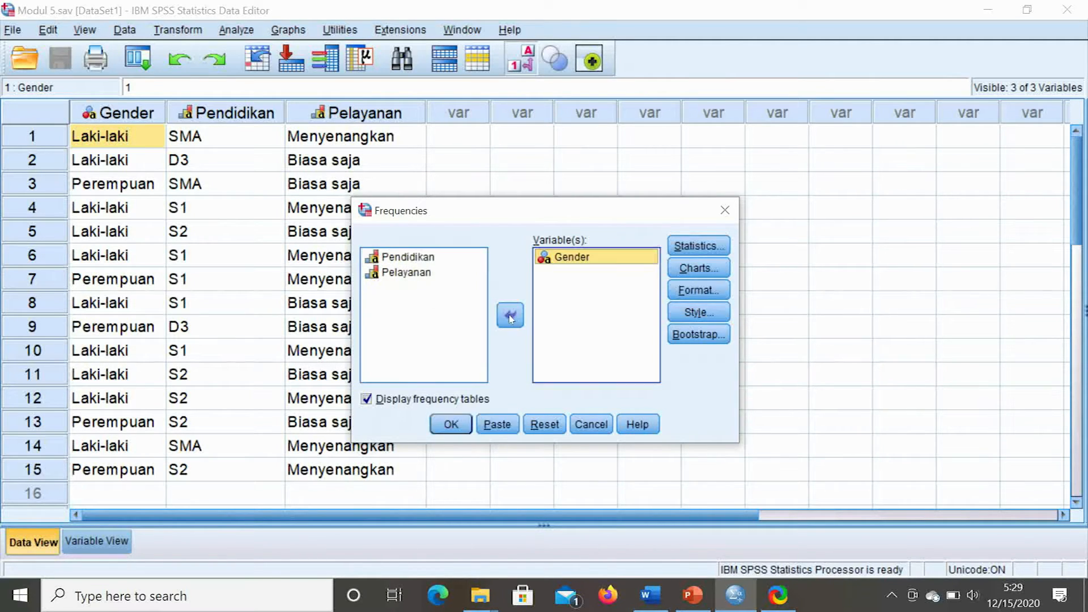
left_click(456, 425)
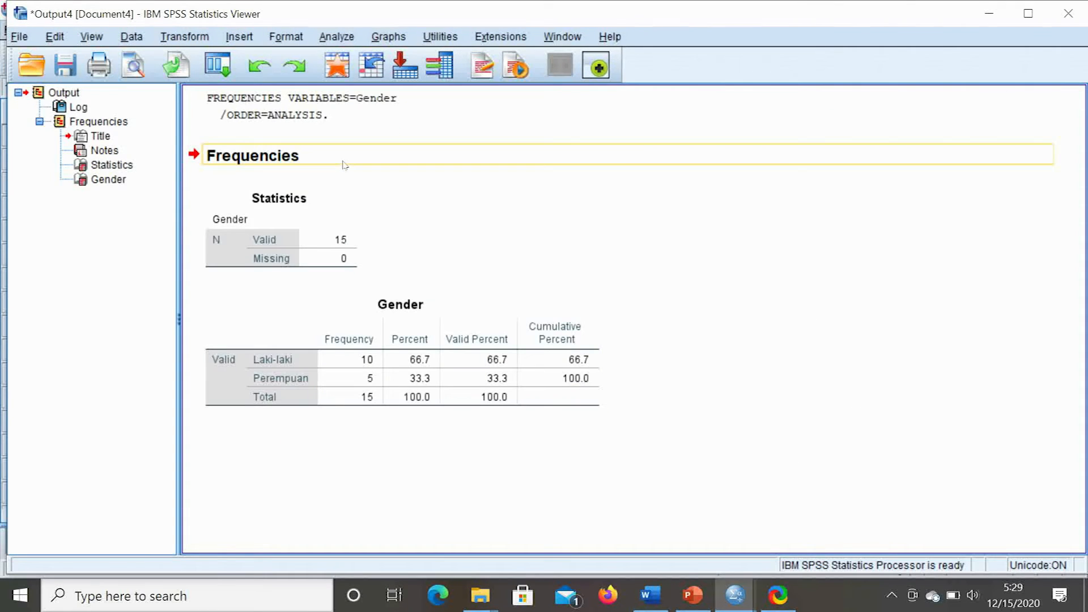
Examine the Statistics table and the Gender frequency table in the Frequencies output
left_click(327, 255)
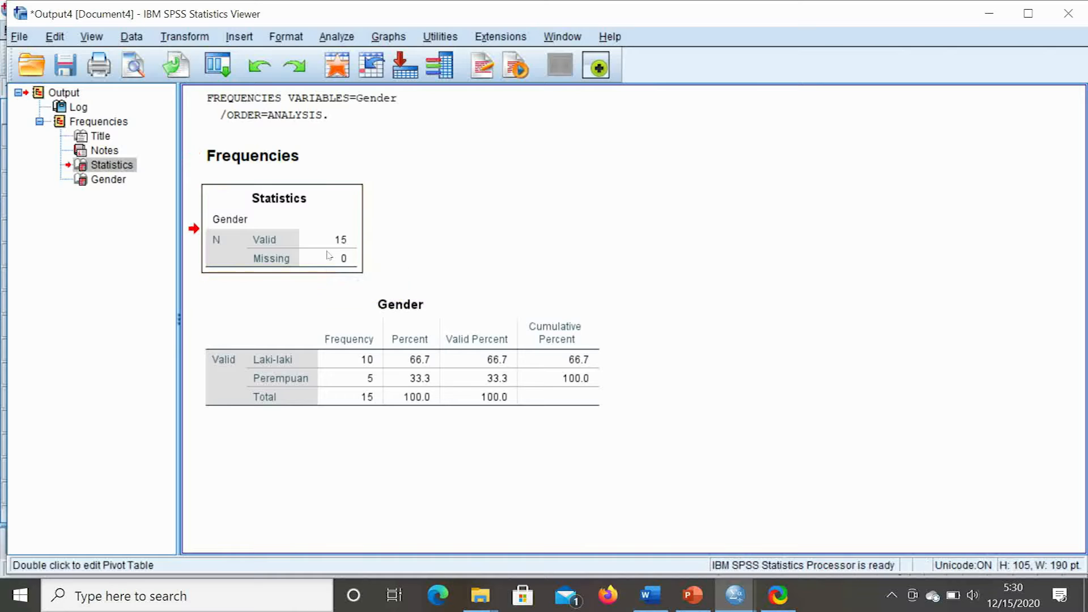
left_click(308, 381)
left_click(291, 261)
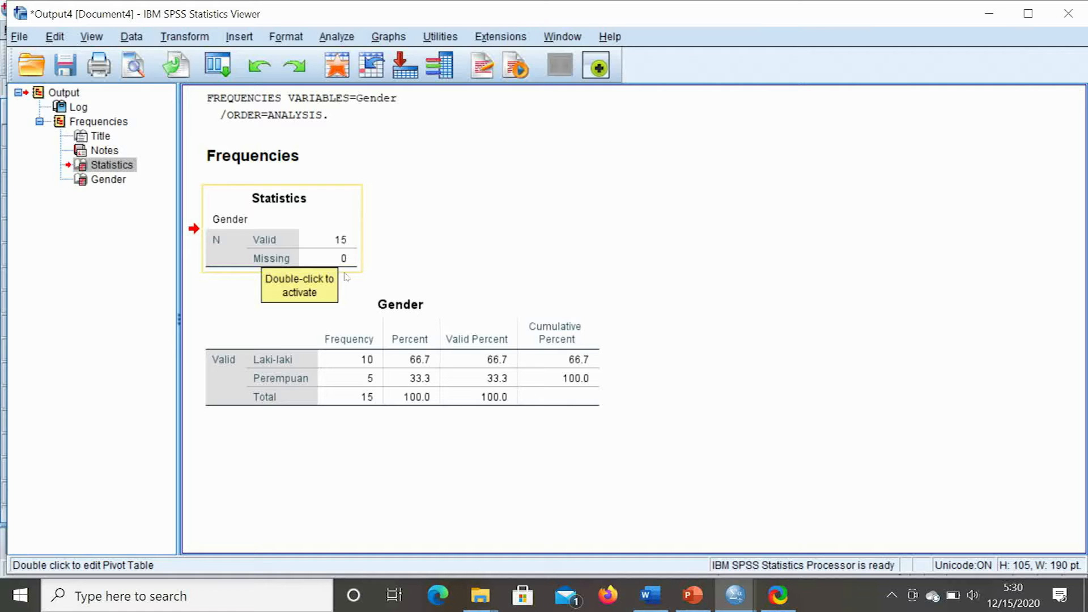
left_click(304, 333)
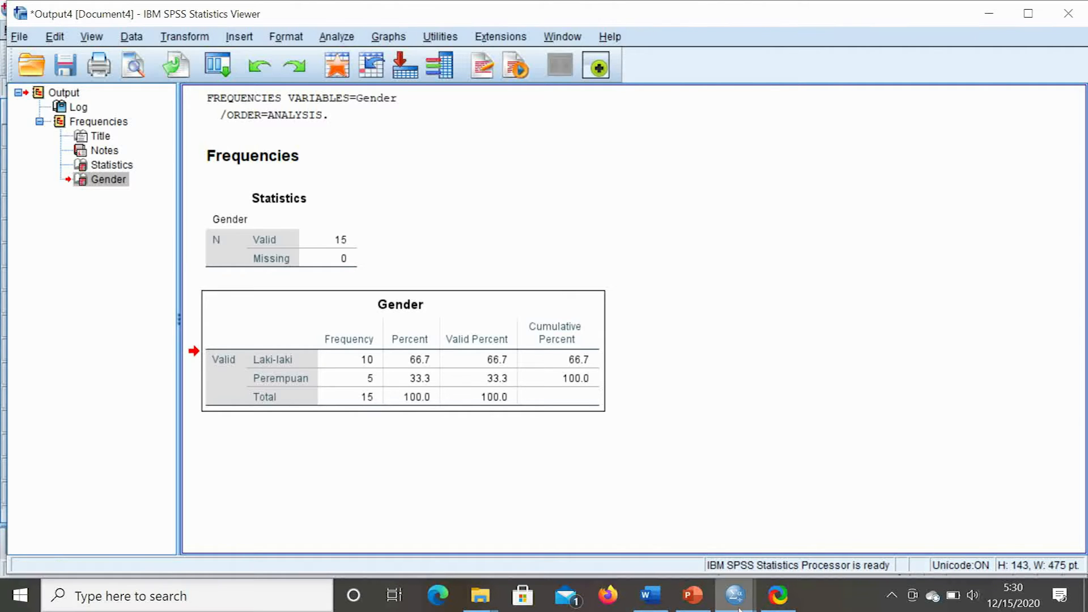
Return to the Modul 5.sav data and set up a Crosstabs analysis with Gender as the row variable and Pelayanan as the column variable
mouse_move(735, 595)
left_click(643, 524)
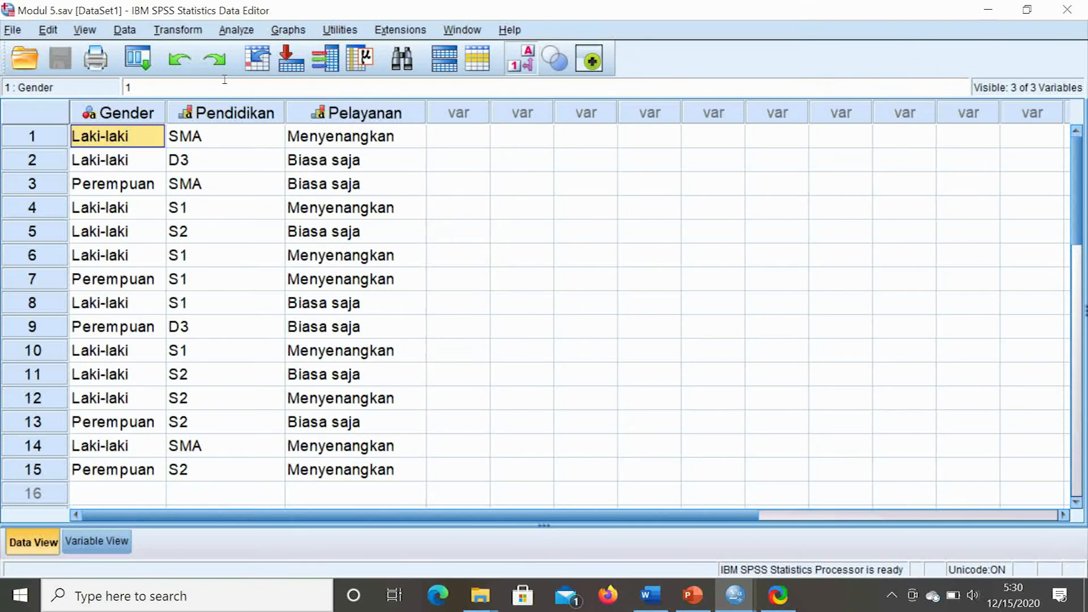
left_click(251, 33)
mouse_move(272, 71)
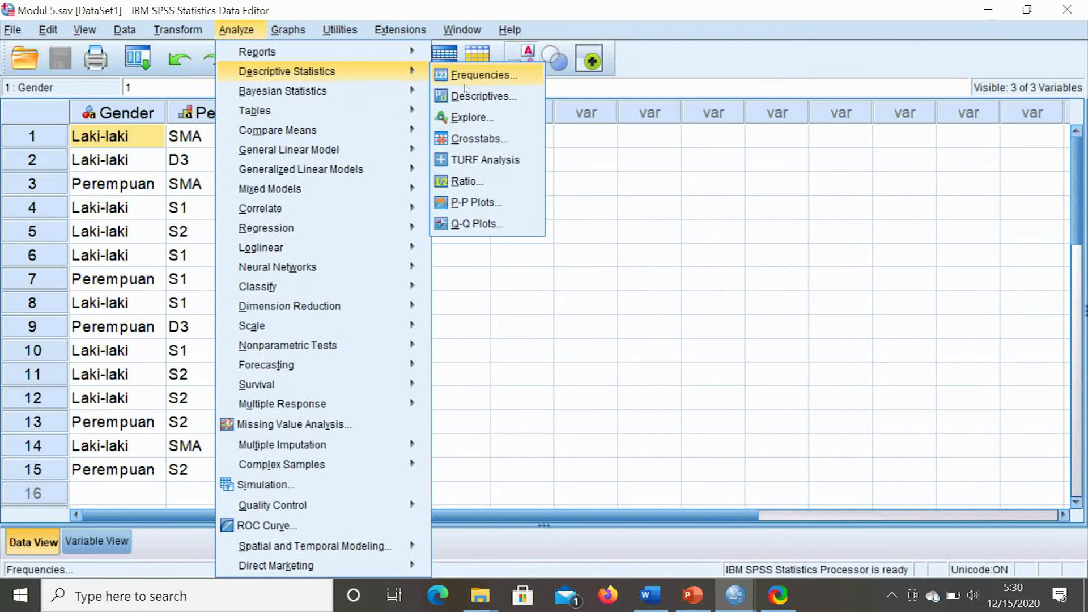
left_click(483, 140)
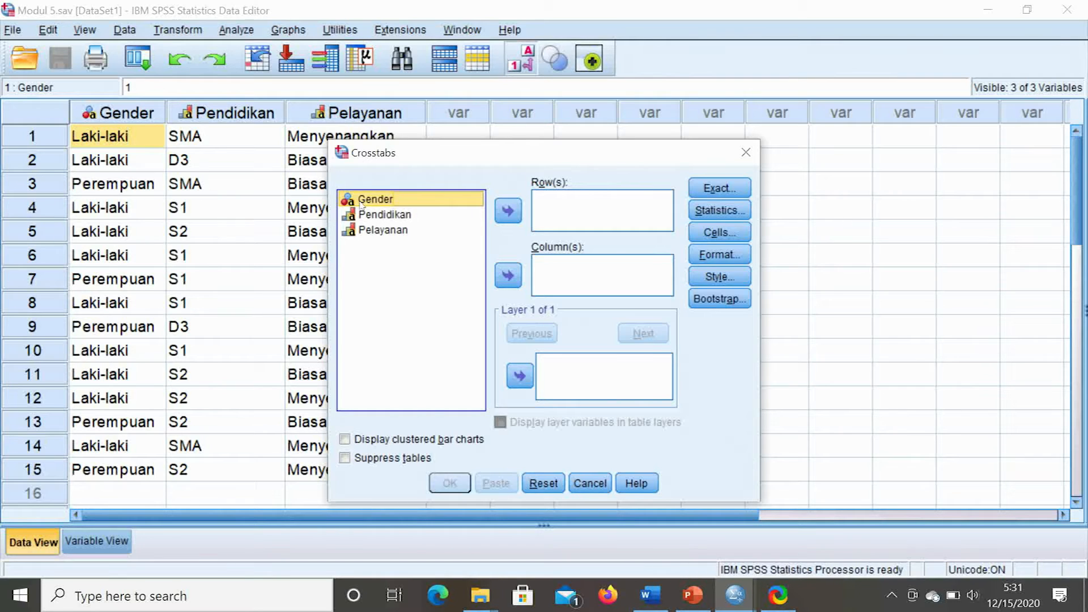
left_click(509, 211)
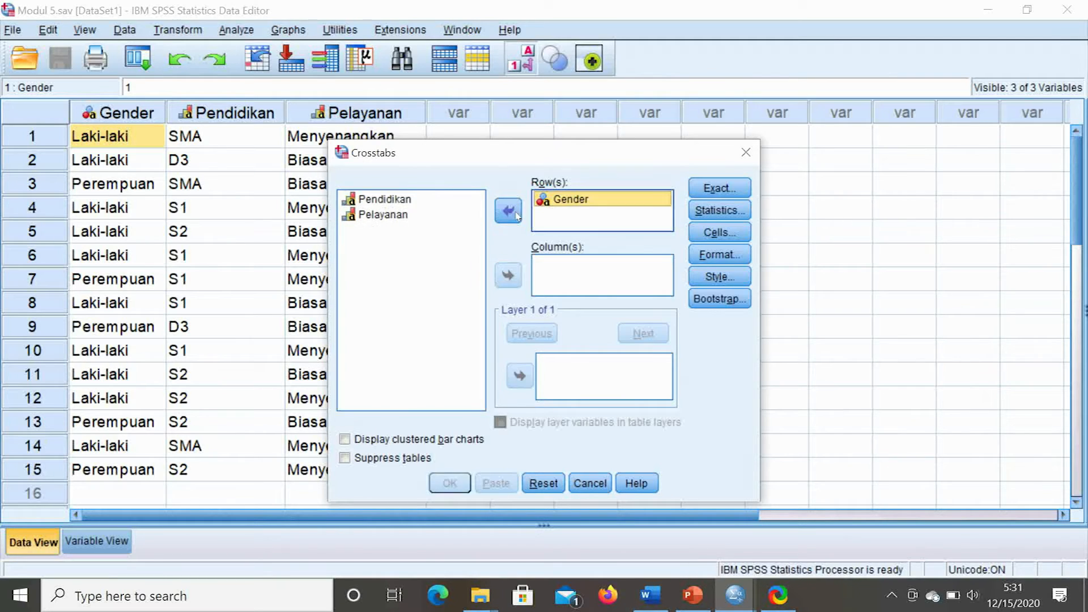
left_click(391, 216)
left_click(508, 275)
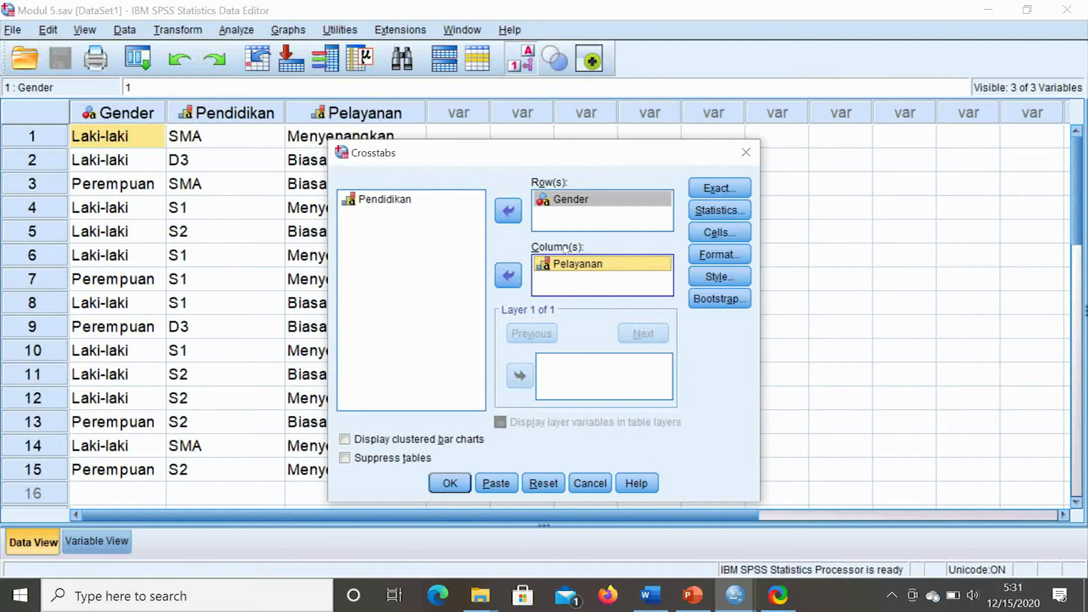
Add the Chi-square statistic and clustered bar charts to the crosstab and run the analysis
left_click(712, 213)
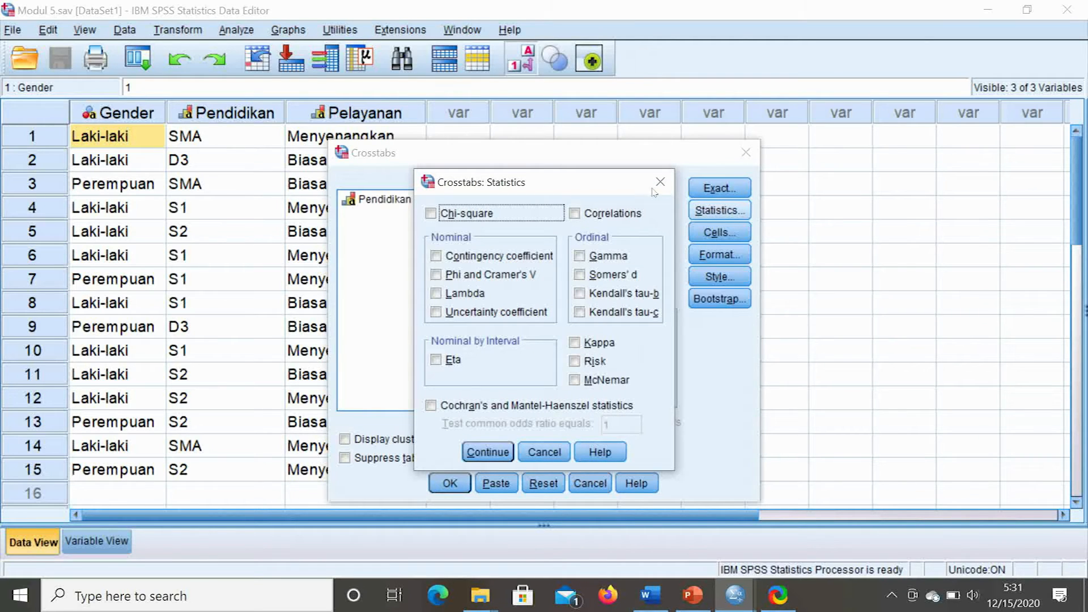
left_click(432, 214)
left_click(486, 453)
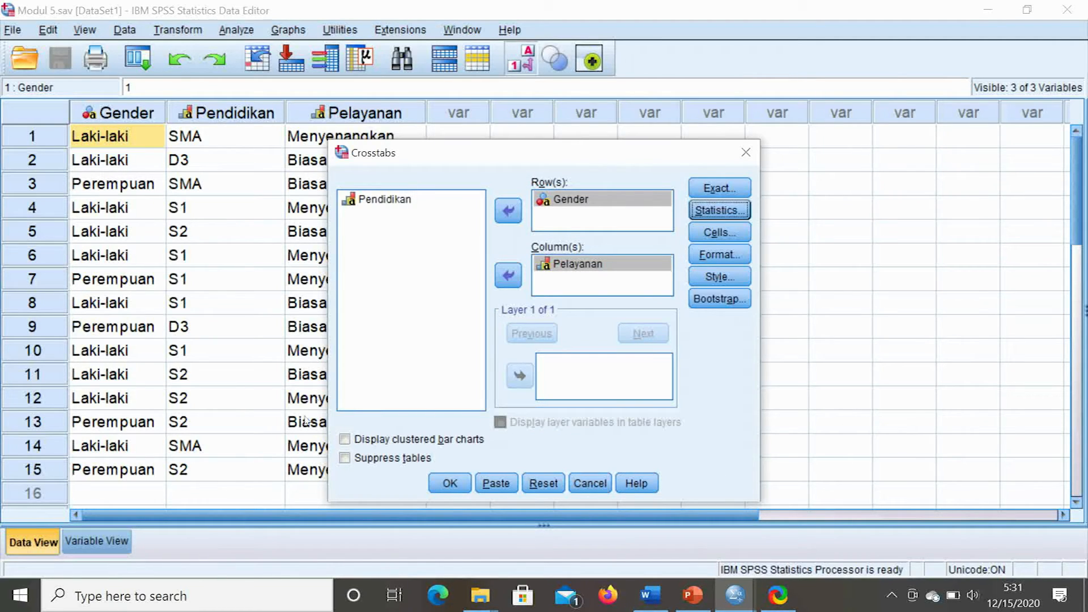
left_click(345, 441)
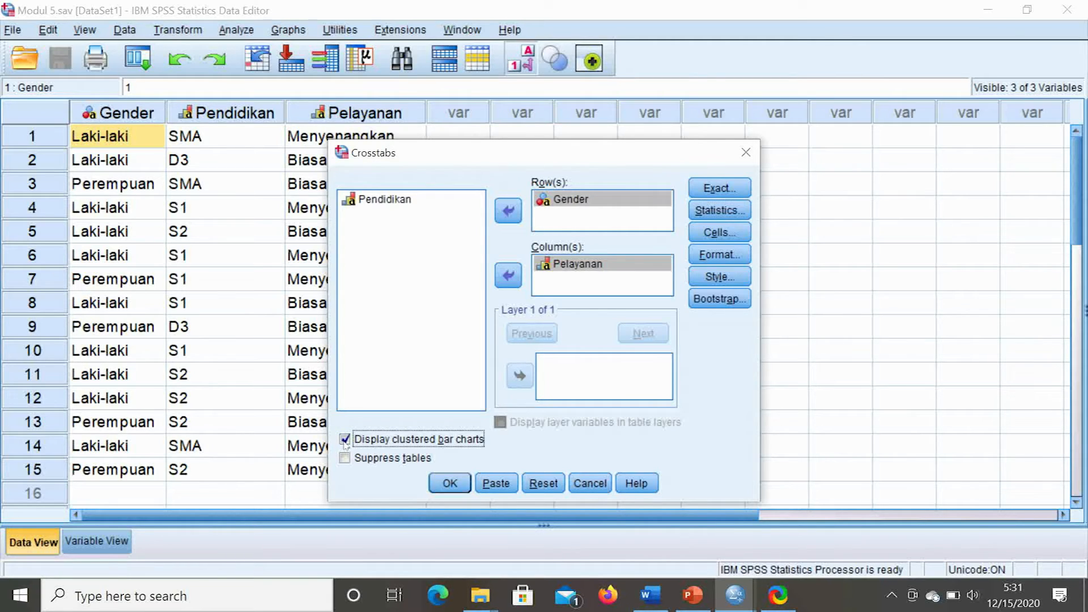
left_click(449, 484)
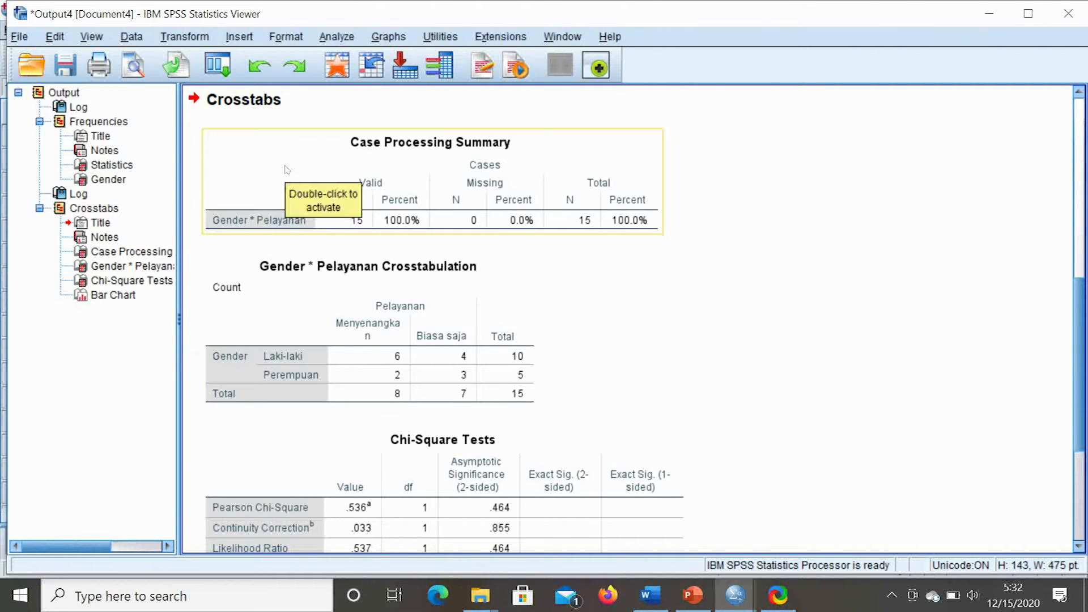
Examine the Case Processing Summary and compare the Gender * Pelayanan crosstabulation with the Gender frequency table
left_click(235, 167)
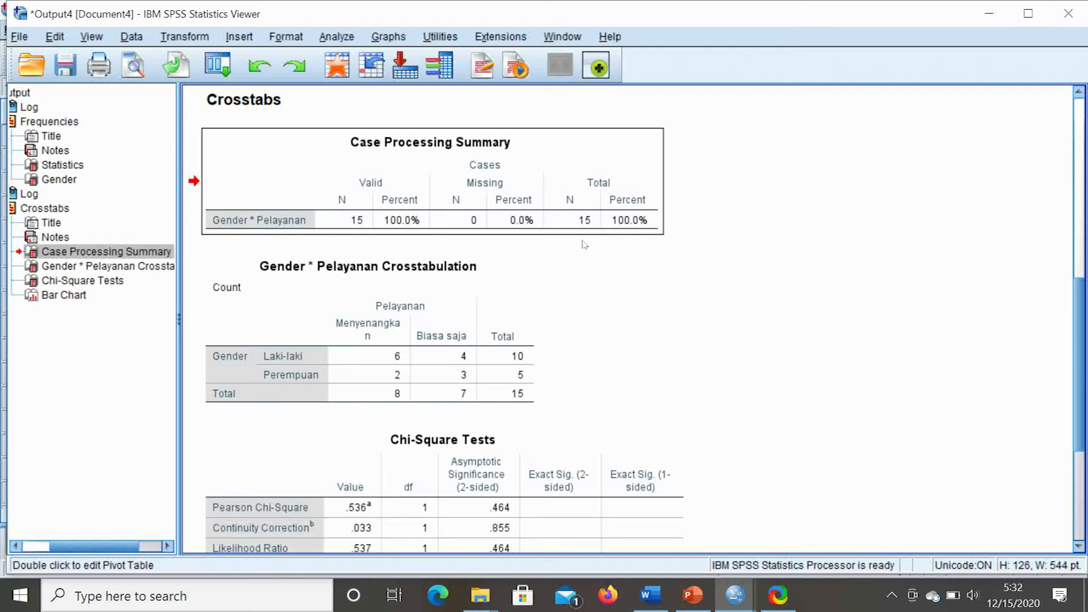
left_click(293, 327)
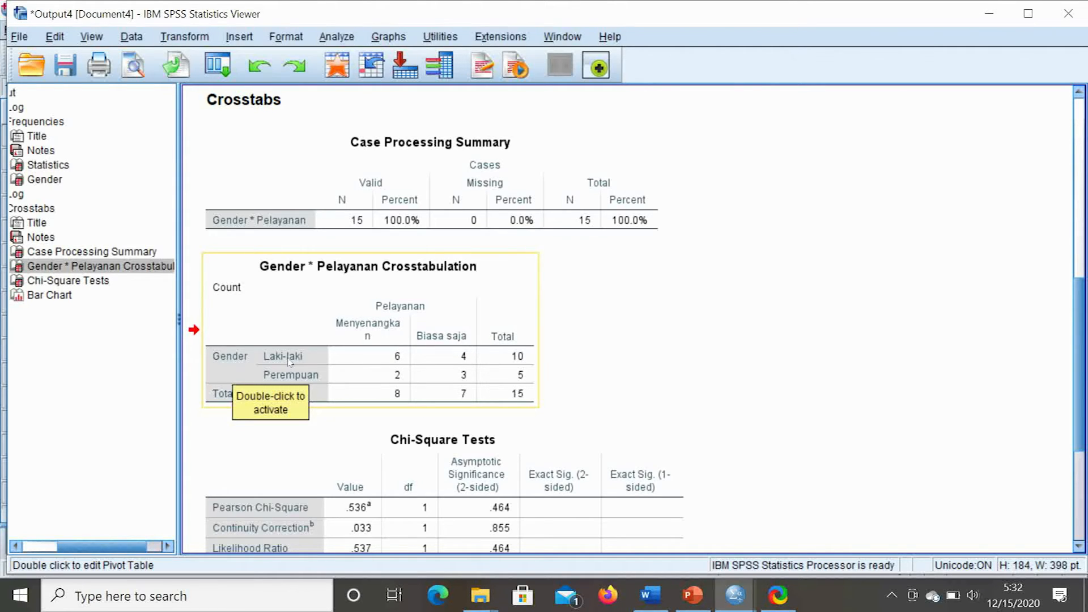
scroll(289, 357, "up", 5)
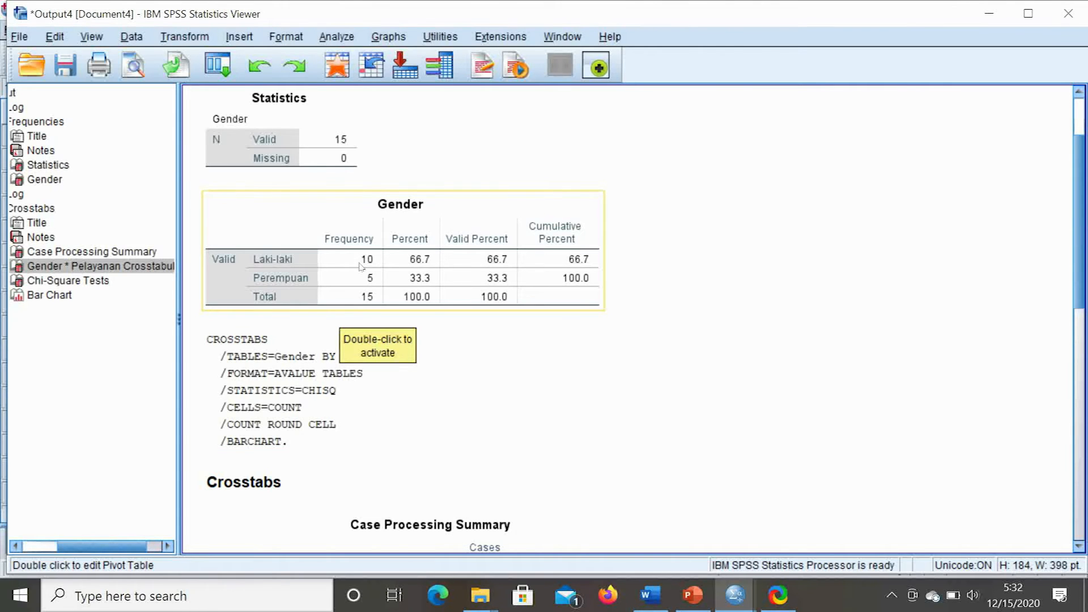
scroll(343, 269, "down", 8)
scroll(334, 258, "up", 2)
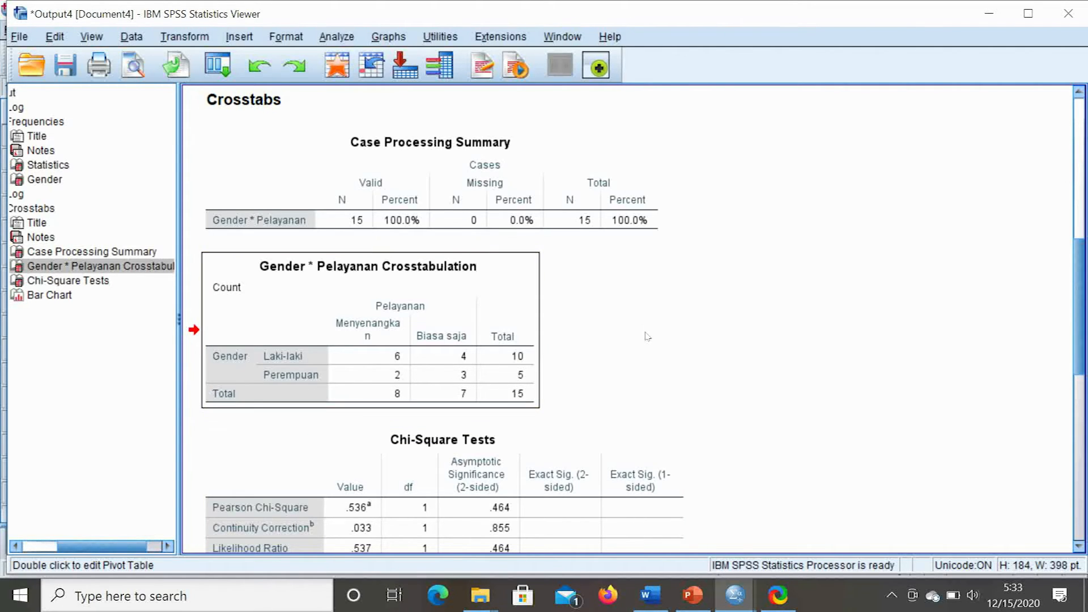
Examine the clustered bar chart of Pelayanan by Gender at the end of the Crosstabs output
scroll(647, 335, "down", 5)
scroll(640, 341, "down", 4)
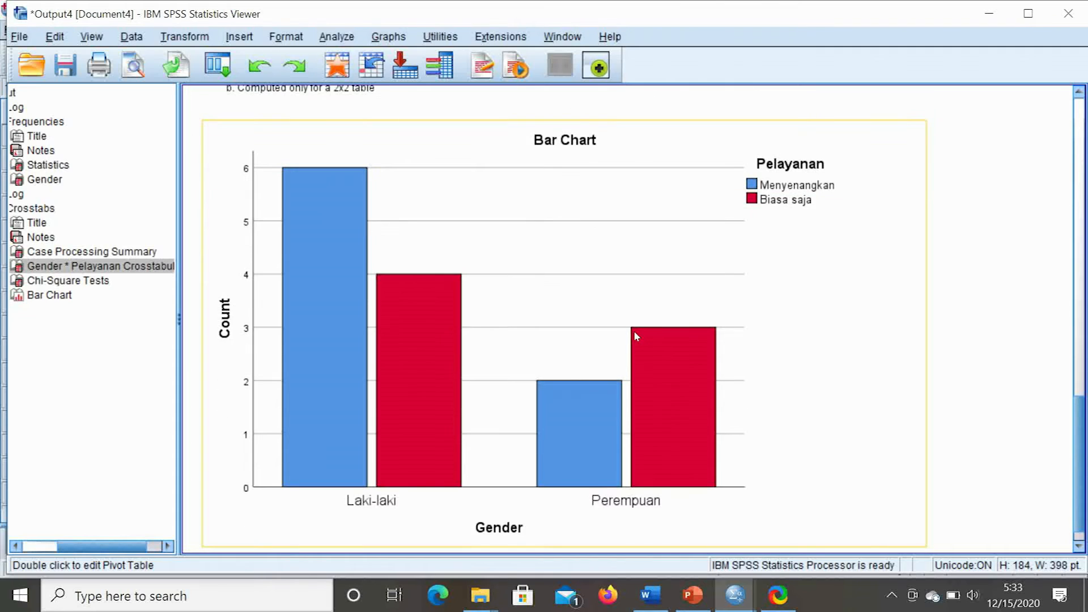
left_click(511, 300)
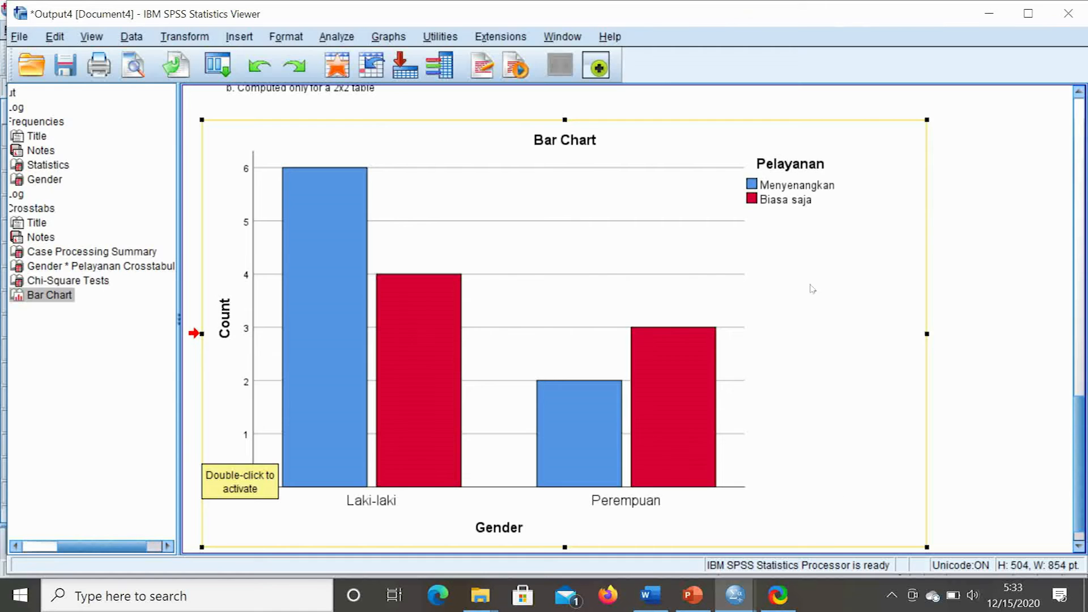
left_click(892, 594)
left_click(798, 534)
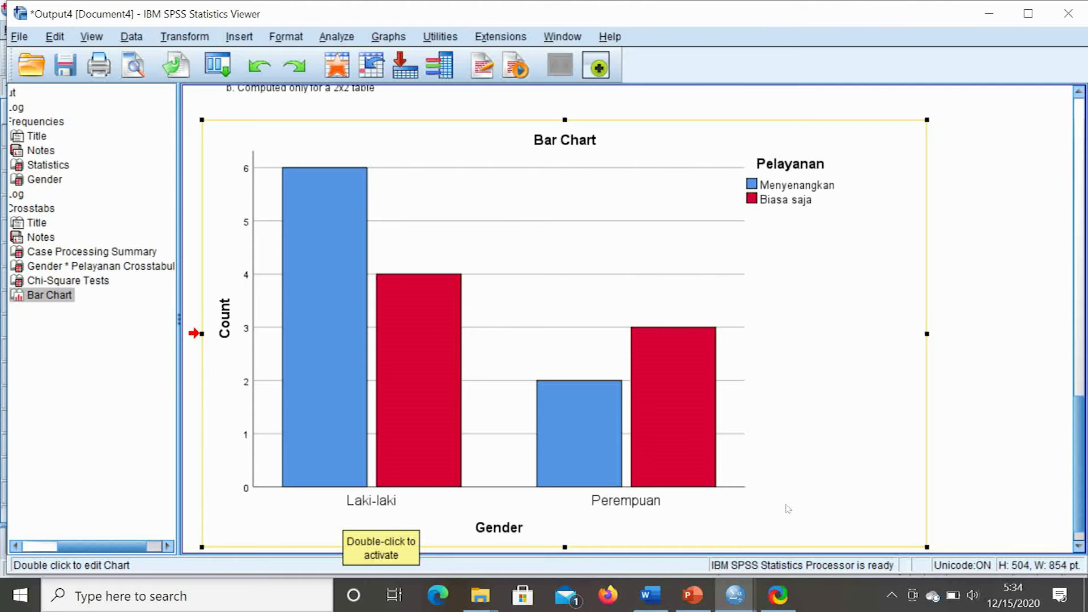
Glance at the Hipotesis presentation in PowerPoint, return to the SPSS output and examine the Chi-Square Tests table
left_click(693, 595)
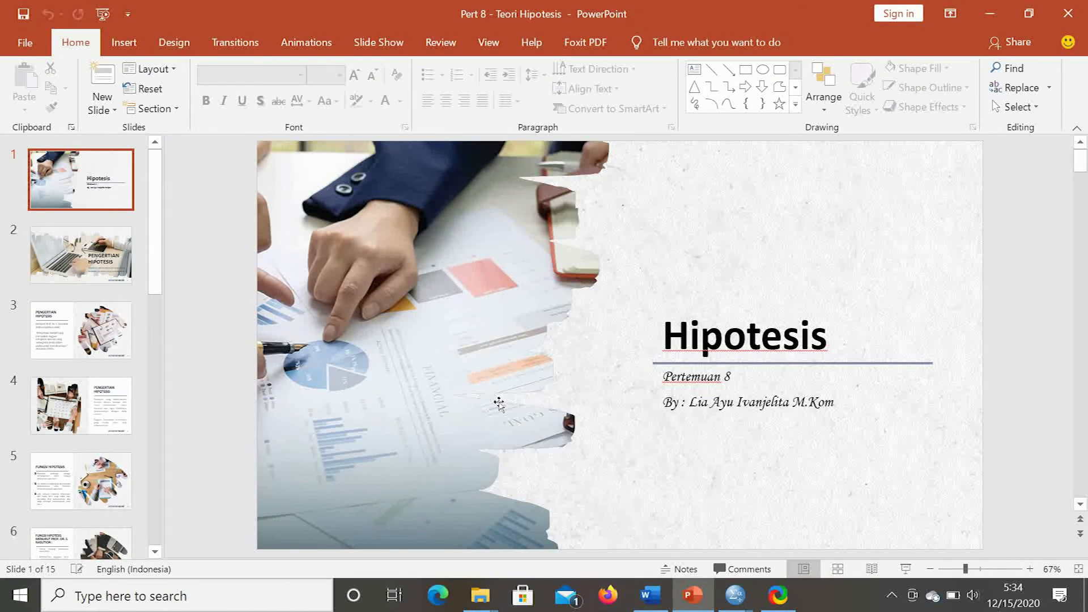
mouse_move(735, 596)
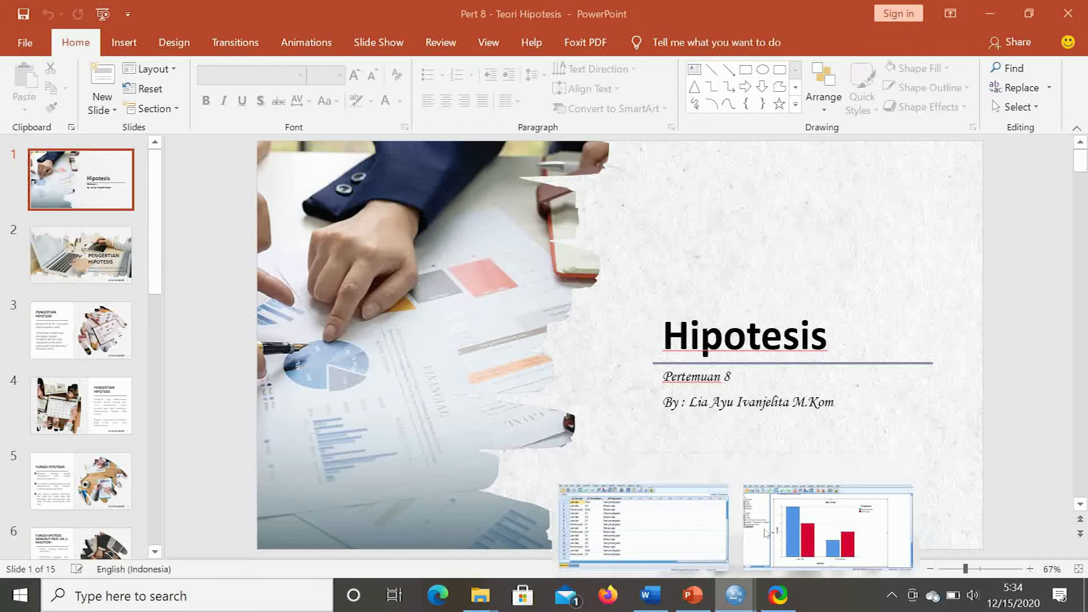
left_click(767, 533)
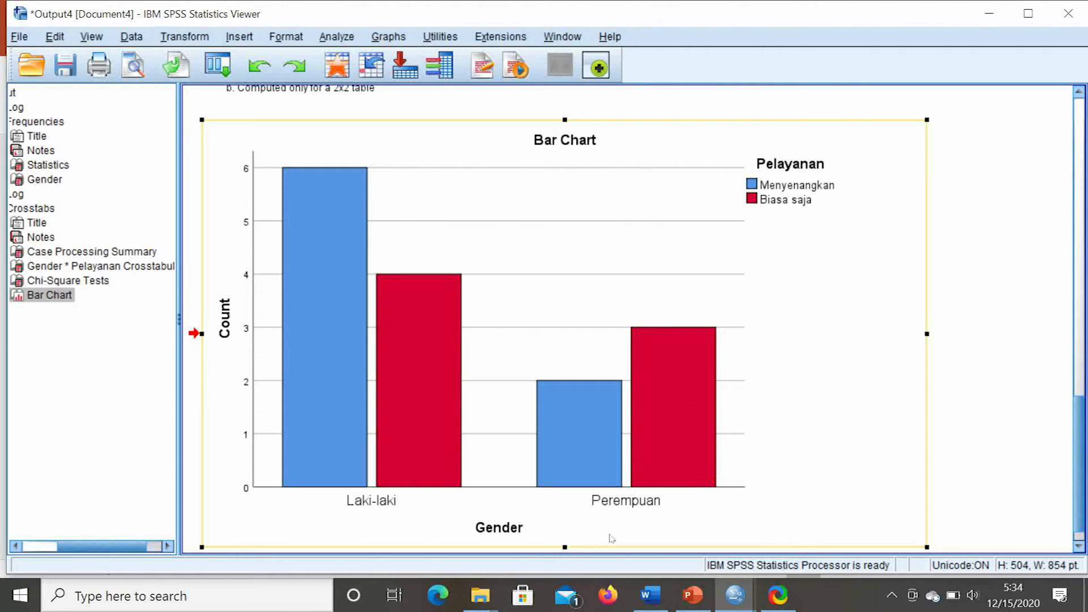
scroll(610, 462, "up", 4)
scroll(609, 460, "up", 1)
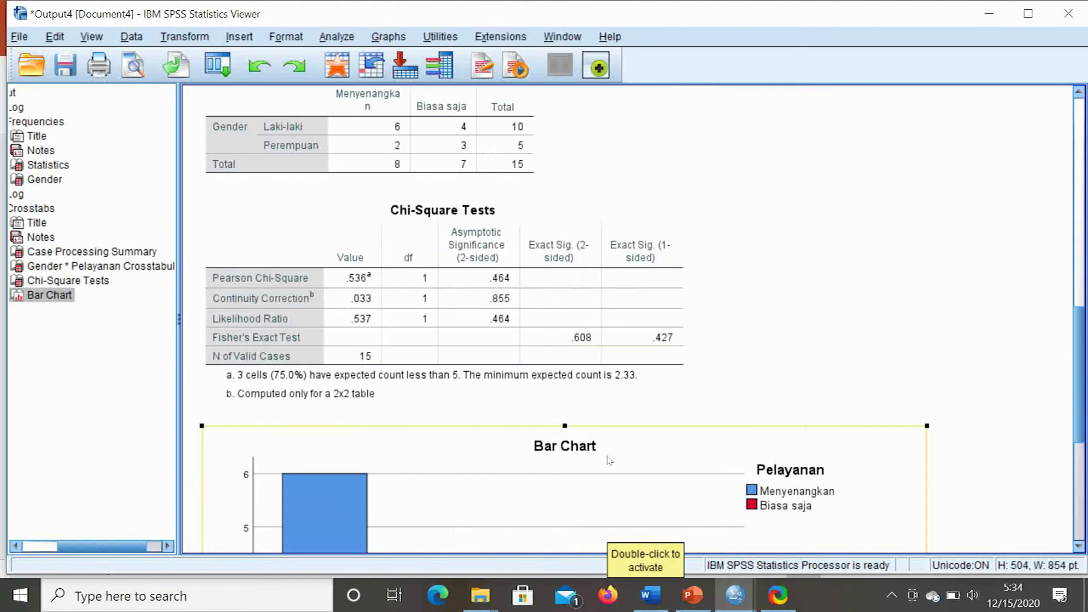
left_click(493, 358)
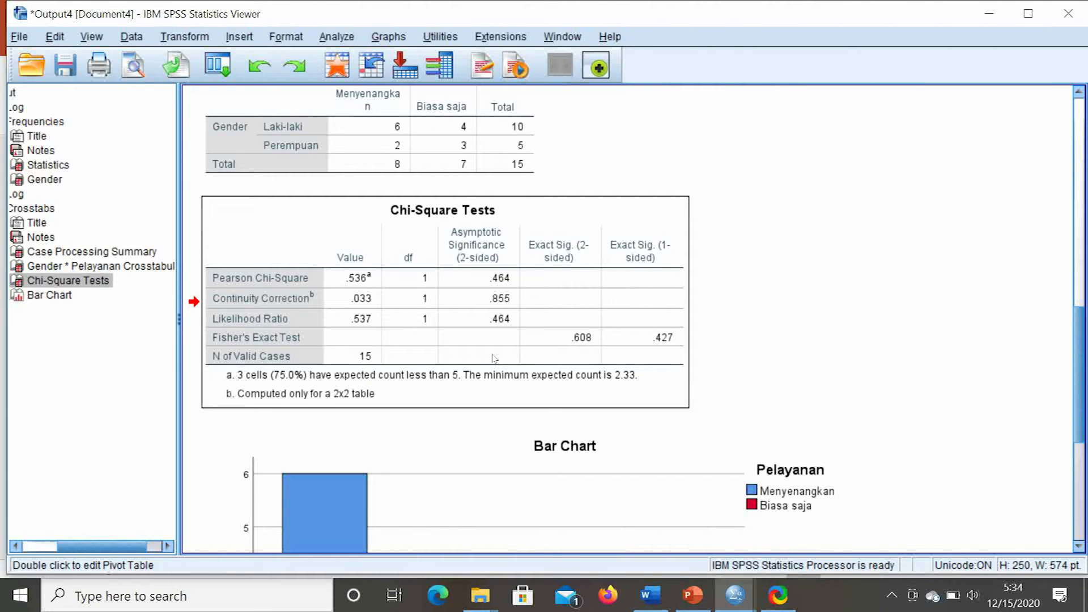
Switch to the Hipotesis presentation in PowerPoint and review slides 11 to 13, including Rumusan Hipotesis and Uji Hipotesis
left_click(693, 596)
scroll(52, 446, "down", 3)
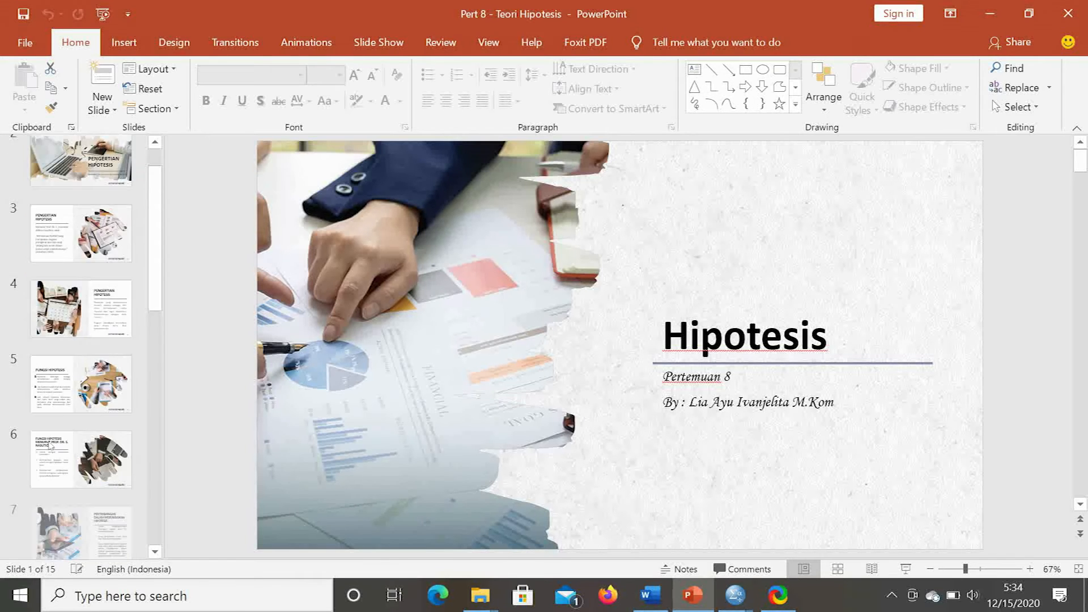
scroll(52, 445, "down", 6)
left_click(50, 412)
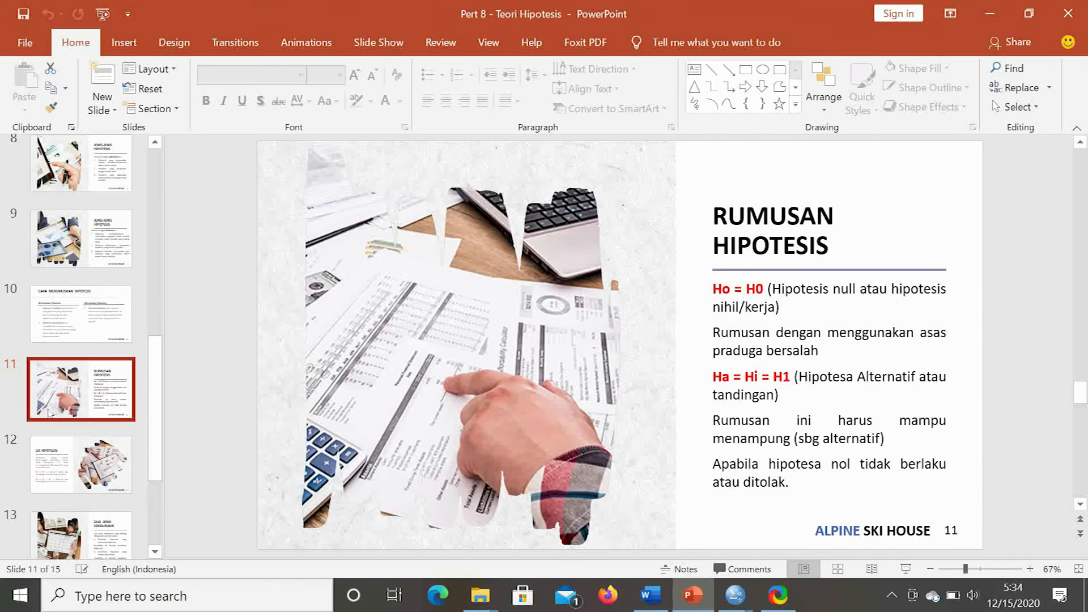
left_click(55, 487)
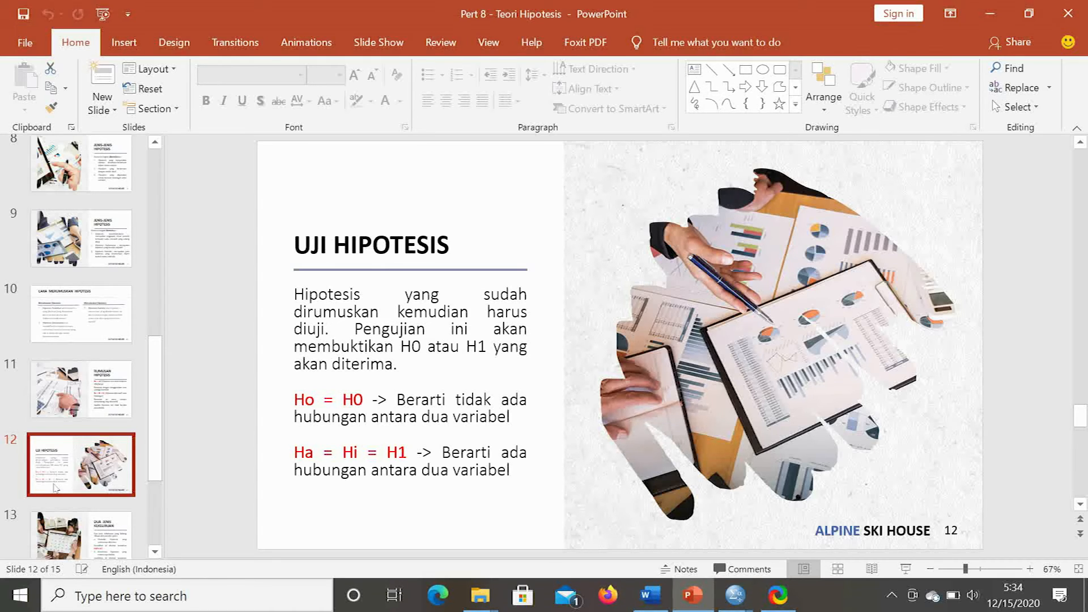
left_click(82, 510)
scroll(105, 530, "down", 2)
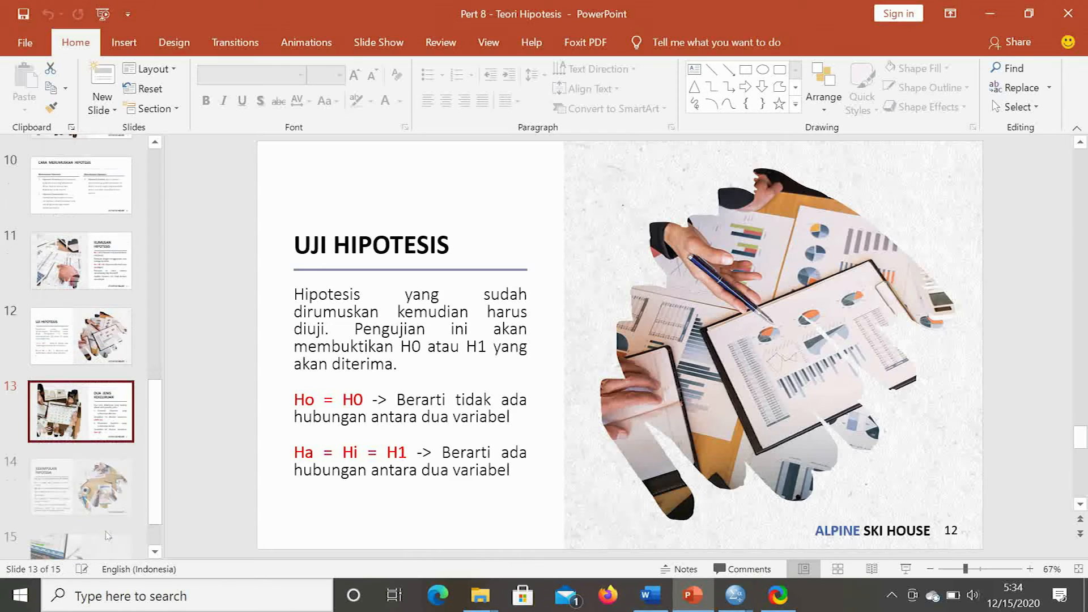